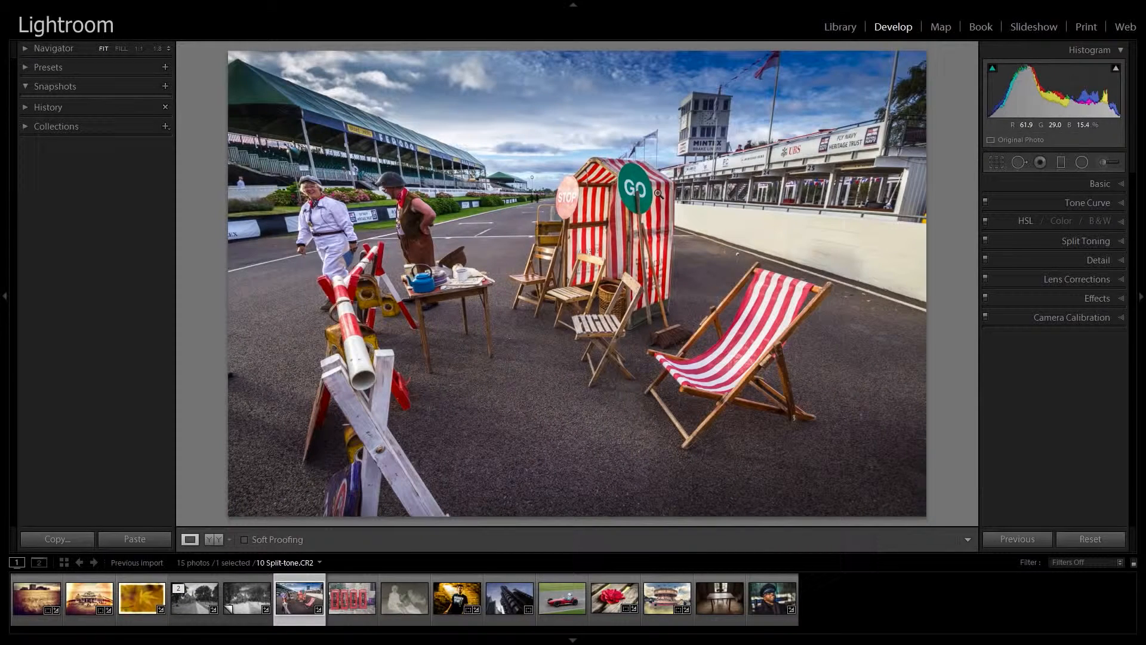
Step: Set the HSL saturation of Magenta, Purple, Blue, Aqua and Green to −100
{"action": "left_click", "coordinate": [1026, 221]}
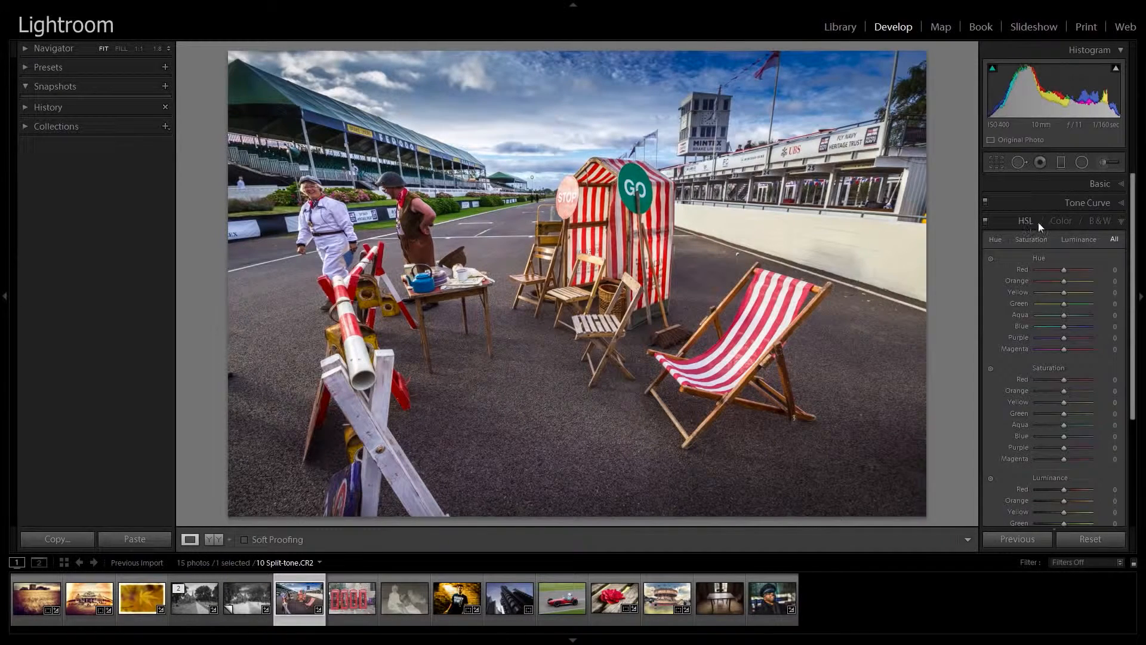
{"action": "left_click", "coordinate": [1033, 239]}
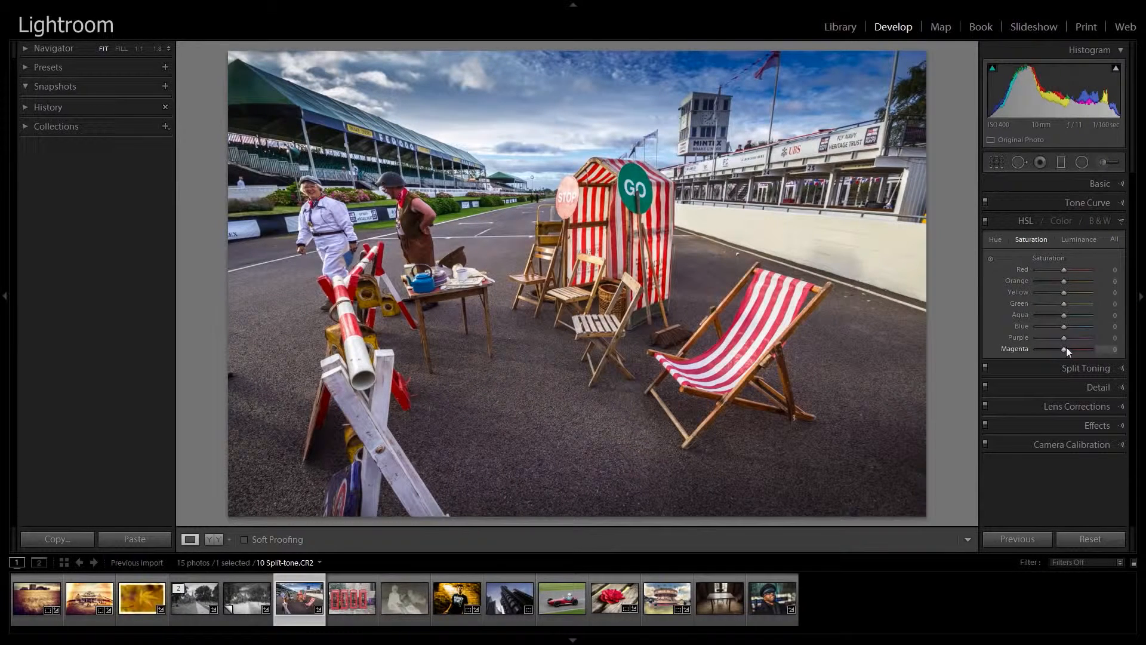
{"action": "left_click_drag", "start_coordinate": [1065, 349], "coordinate": [1039, 353]}
{"action": "left_click_drag", "start_coordinate": [1063, 337], "coordinate": [1024, 335]}
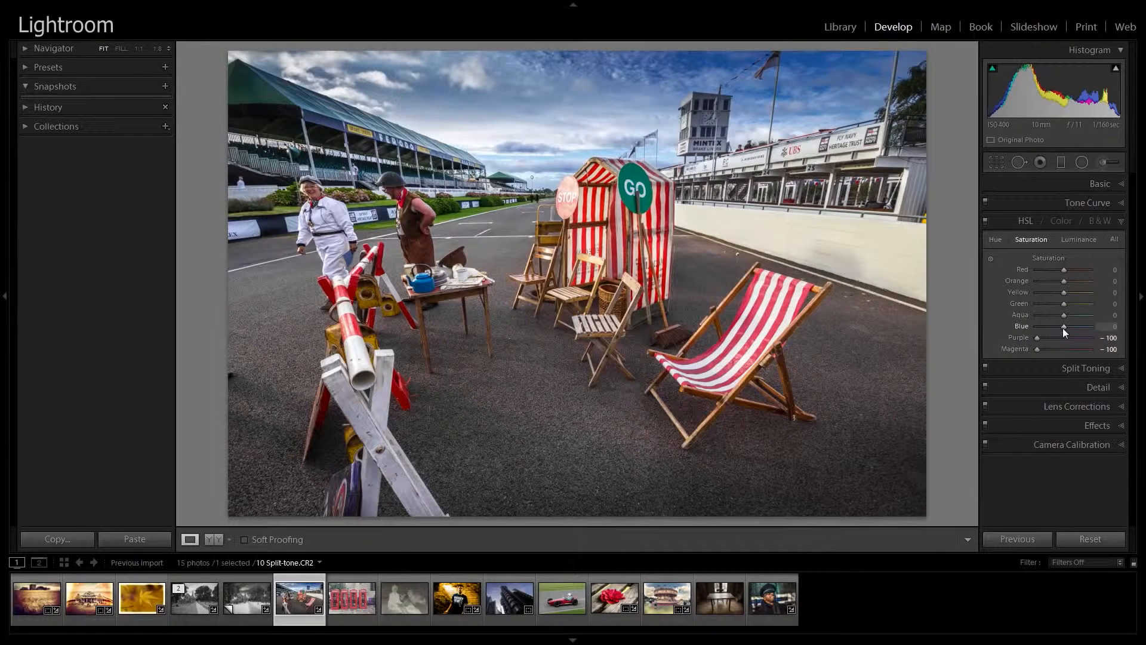
{"action": "left_click_drag", "start_coordinate": [1061, 327], "coordinate": [1032, 318]}
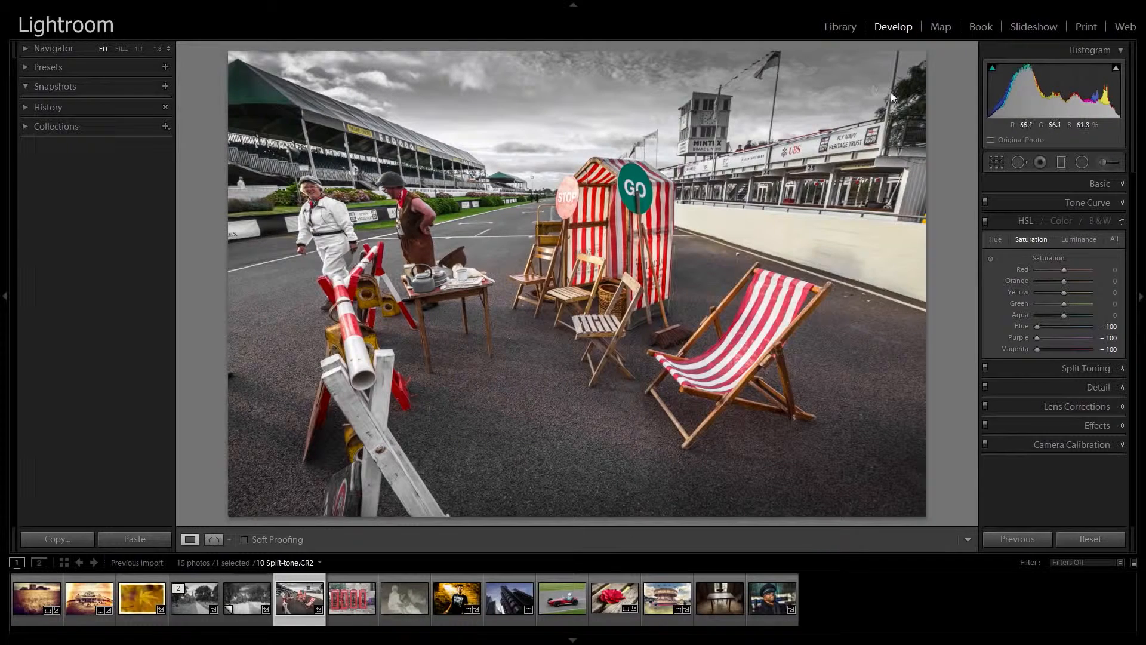
{"action": "mouse_move", "coordinate": [1041, 328]}
{"action": "left_mouse_down"}
{"action": "mouse_move", "coordinate": [1074, 328]}
{"action": "mouse_move", "coordinate": [1020, 321]}
{"action": "mouse_move", "coordinate": [1055, 314]}
{"action": "mouse_move", "coordinate": [1023, 316]}
{"action": "mouse_move", "coordinate": [1032, 307]}
{"action": "left_mouse_up"}
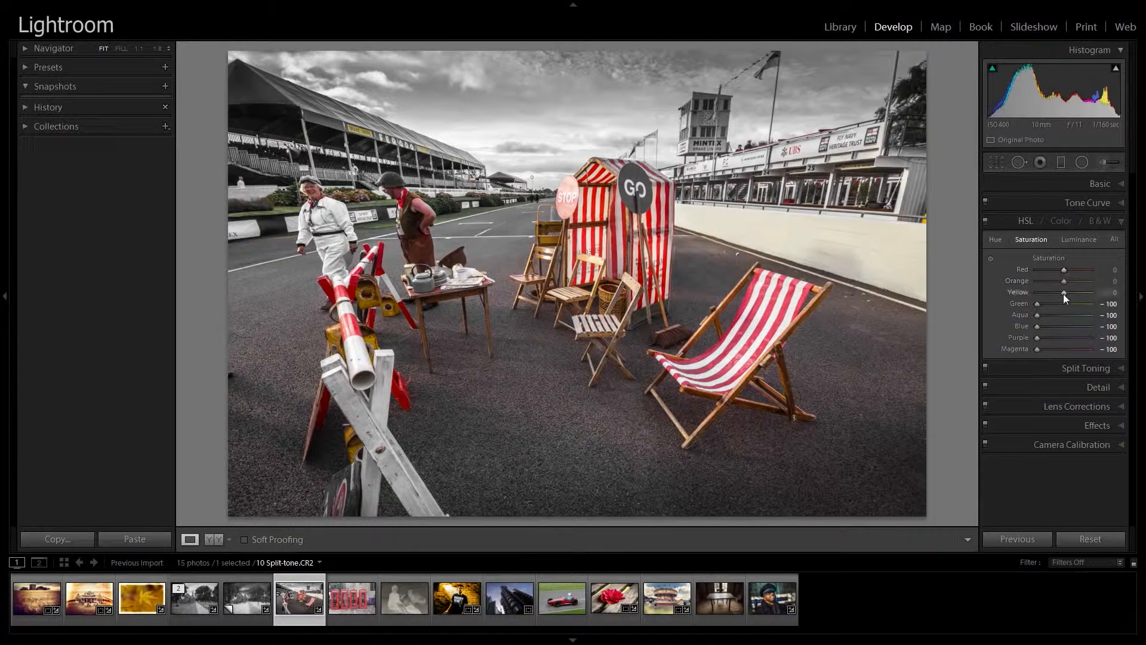
Step: Set the saturation of Yellow and Orange to −100 and reduce Red to −24
{"action": "left_click_drag", "start_coordinate": [1065, 292], "coordinate": [1035, 292]}
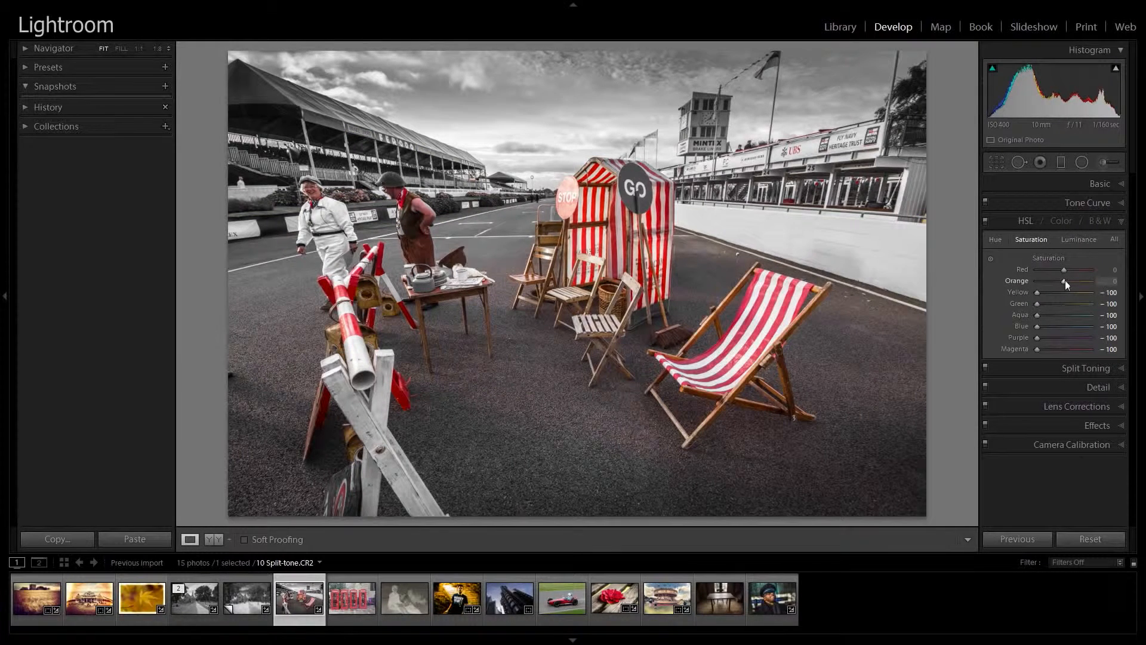
{"action": "left_click_drag", "start_coordinate": [1062, 283], "coordinate": [1029, 281]}
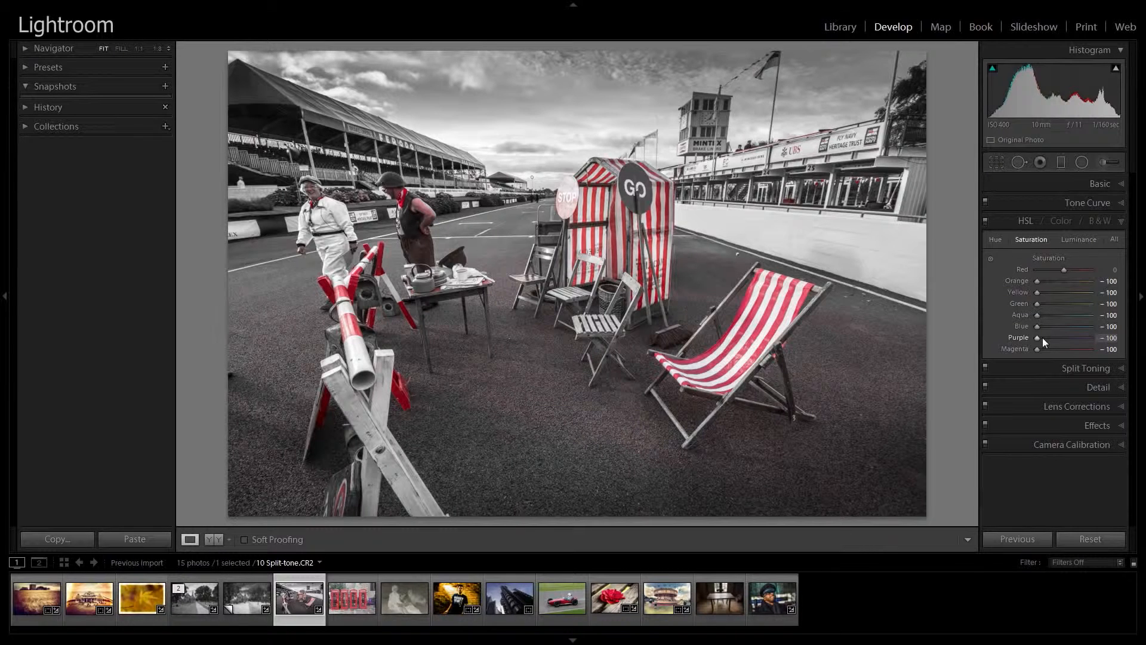
{"action": "mouse_move", "coordinate": [1063, 268]}
{"action": "left_mouse_down"}
{"action": "mouse_move", "coordinate": [1083, 270]}
{"action": "mouse_move", "coordinate": [1045, 267]}
{"action": "mouse_move", "coordinate": [1057, 272]}
{"action": "left_mouse_up"}
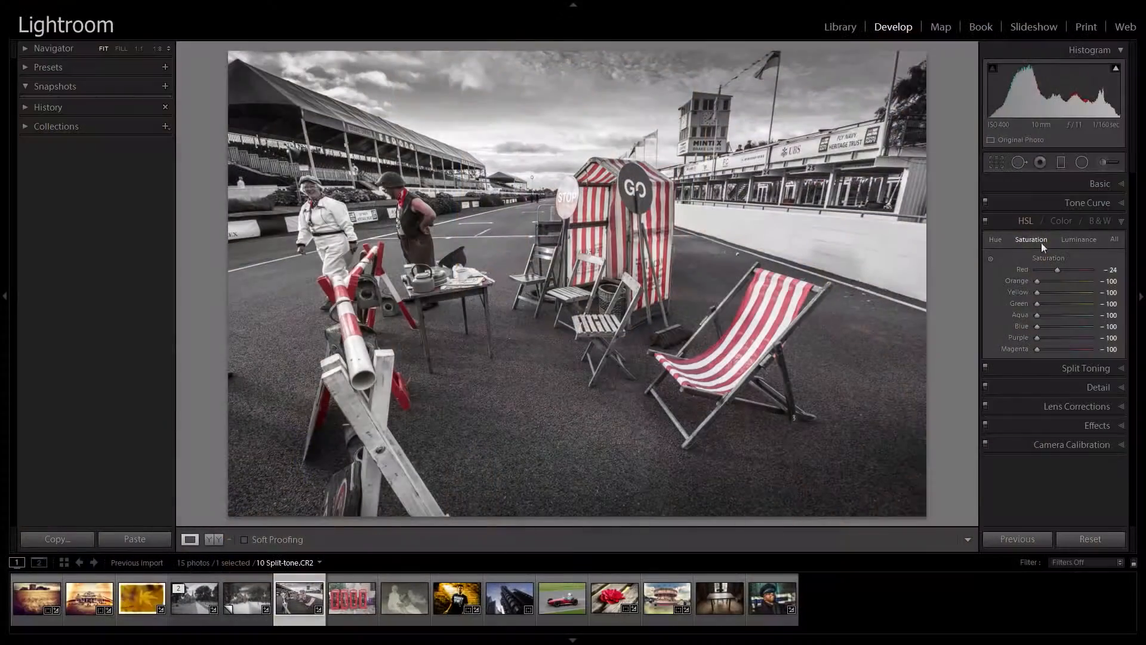
Step: Try an Aqua saturation of +9 and return it to −100
{"action": "left_click_drag", "start_coordinate": [1039, 321], "coordinate": [1068, 324]}
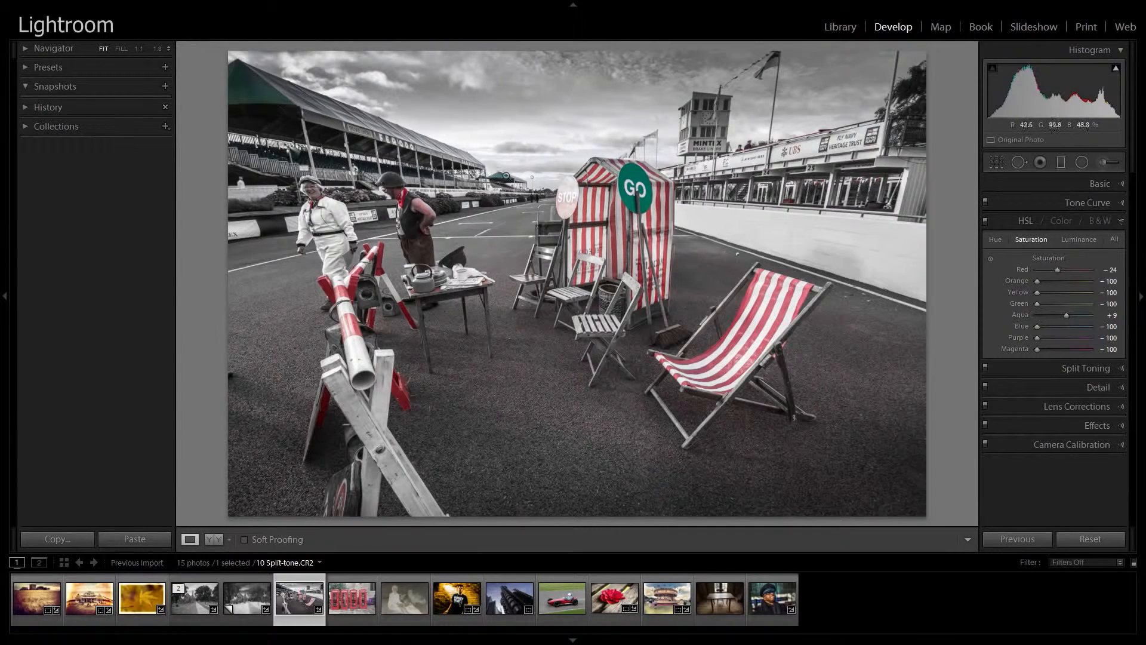
{"action": "left_click_drag", "start_coordinate": [1067, 317], "coordinate": [962, 343]}
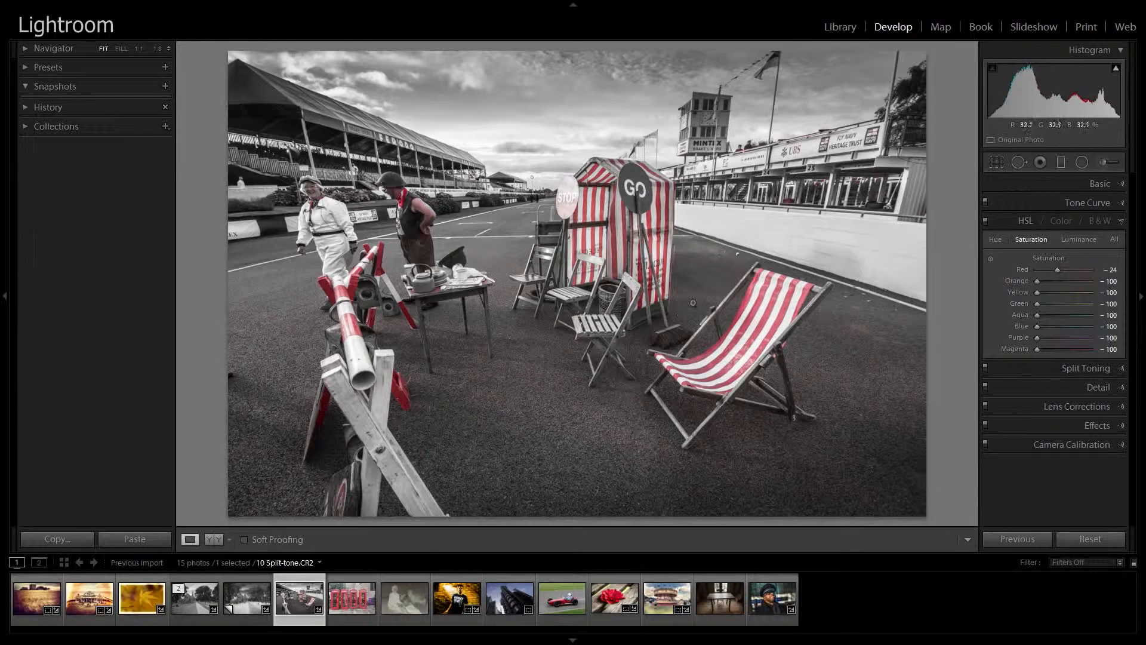
Step: Inspect the two people, the barrier, the table and the wooden chairs at 1:1 for leftover red tones
{"action": "left_click", "coordinate": [403, 203]}
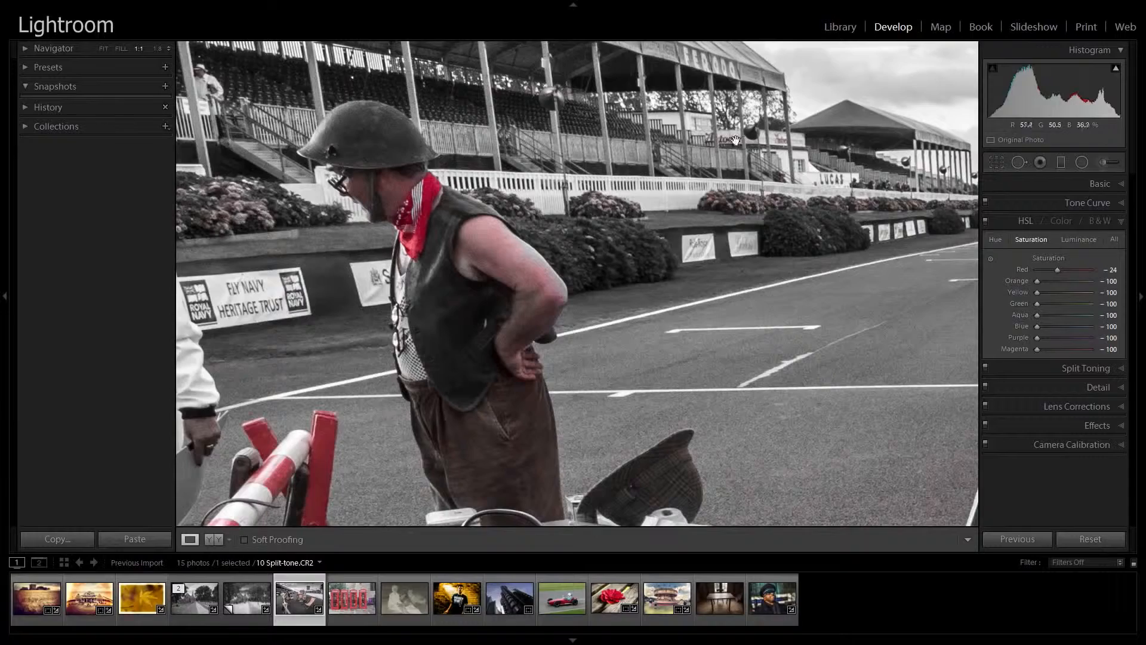
{"action": "left_click_drag", "start_coordinate": [693, 173], "coordinate": [925, 121]}
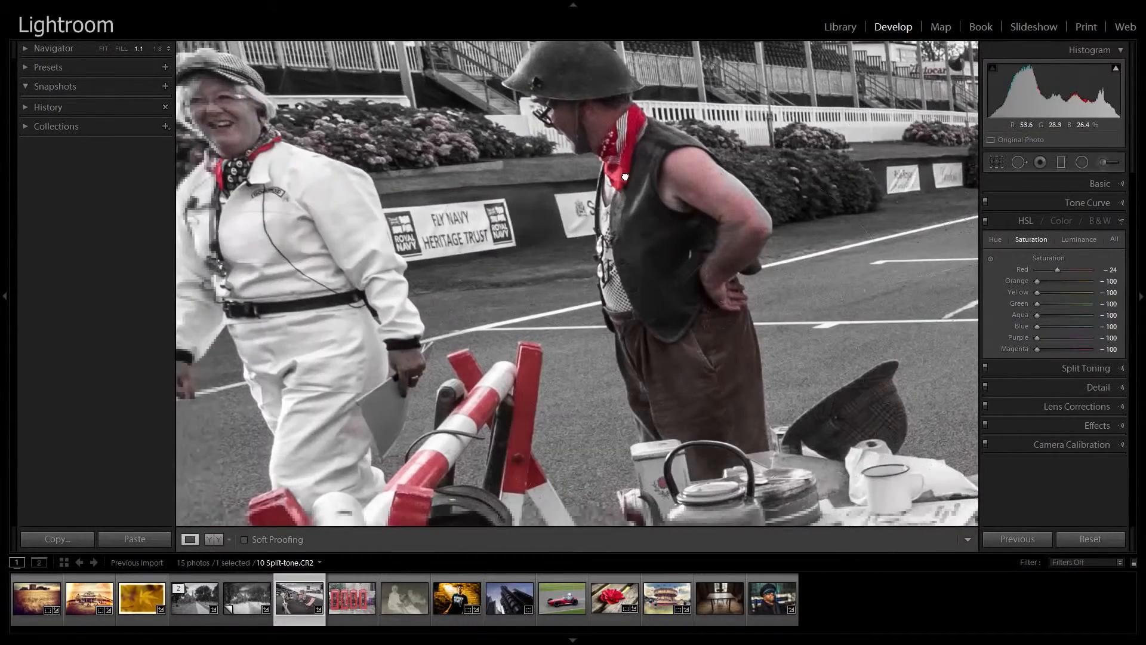
{"action": "left_click_drag", "start_coordinate": [625, 177], "coordinate": [764, 5]}
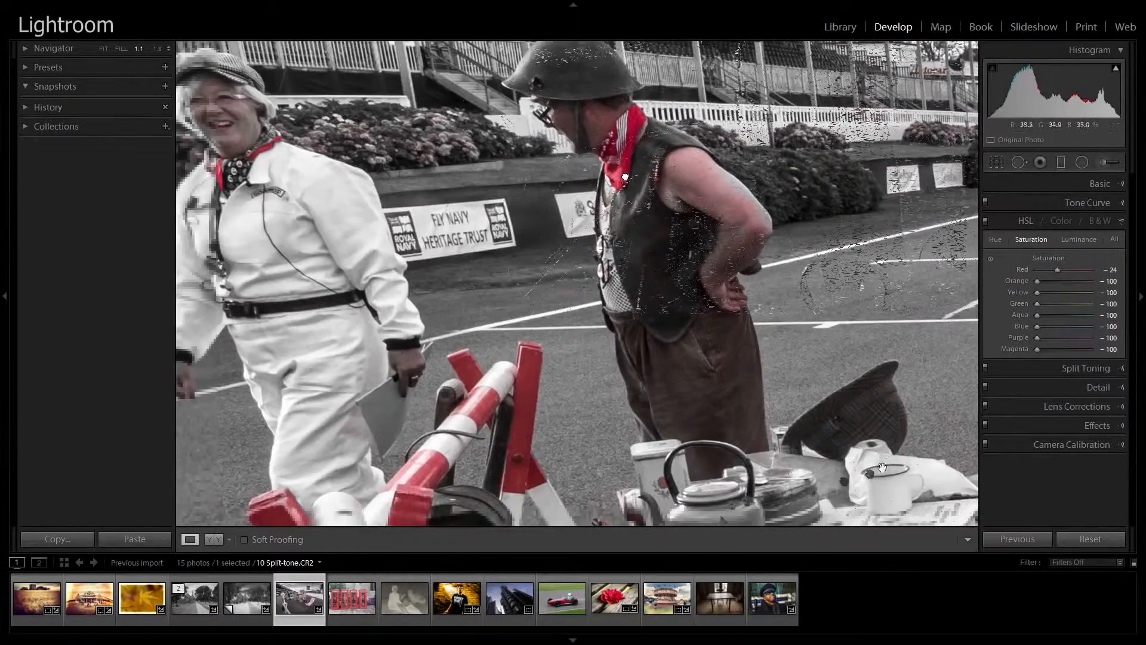
{"action": "left_click_drag", "start_coordinate": [883, 467], "coordinate": [97, 327]}
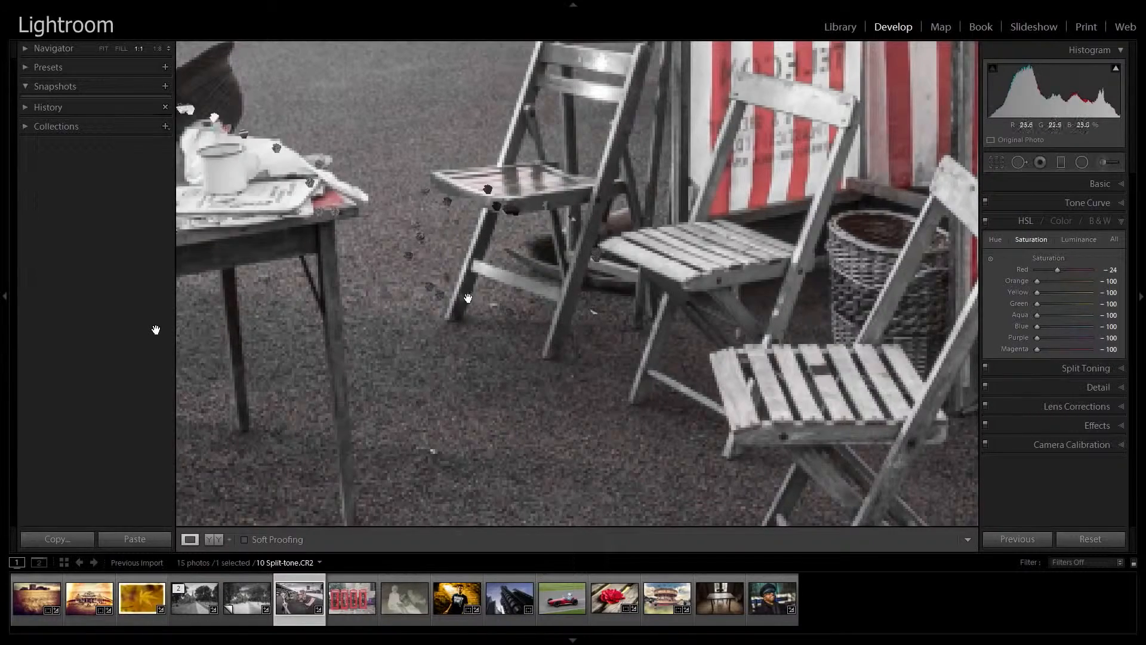
{"action": "left_click_drag", "start_coordinate": [468, 298], "coordinate": [380, 220]}
{"action": "left_click", "coordinate": [598, 395]}
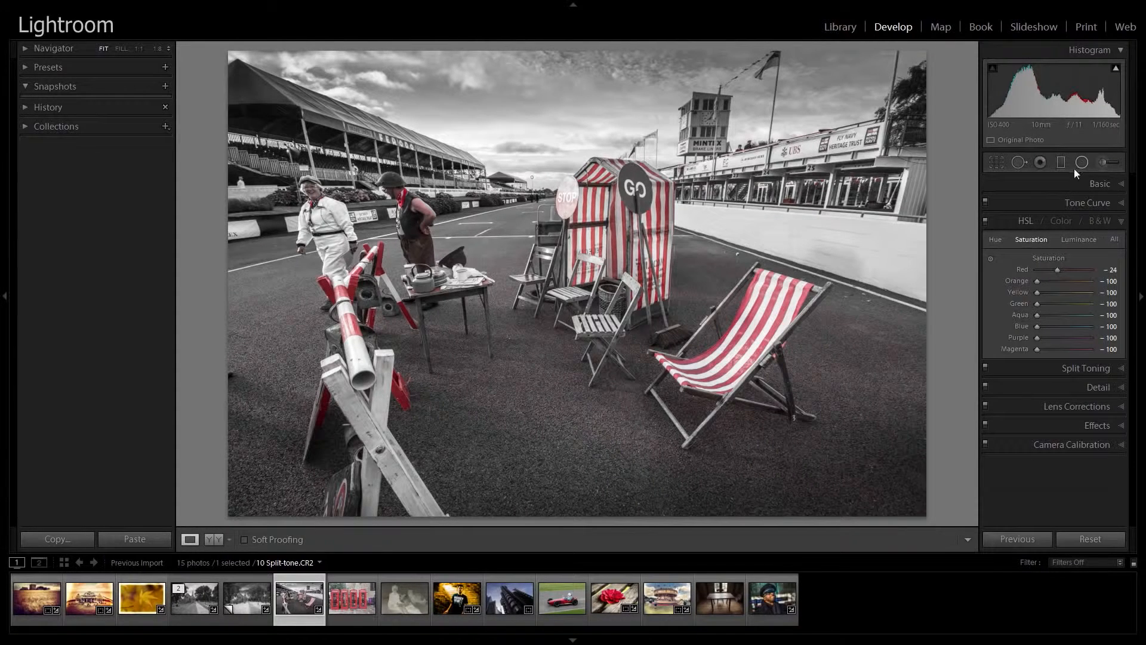
Step: Set up a reset Adjustment Brush with Saturation −100, Size 25.7, Feather 21 and Auto Mask off
{"action": "left_click", "coordinate": [1104, 163]}
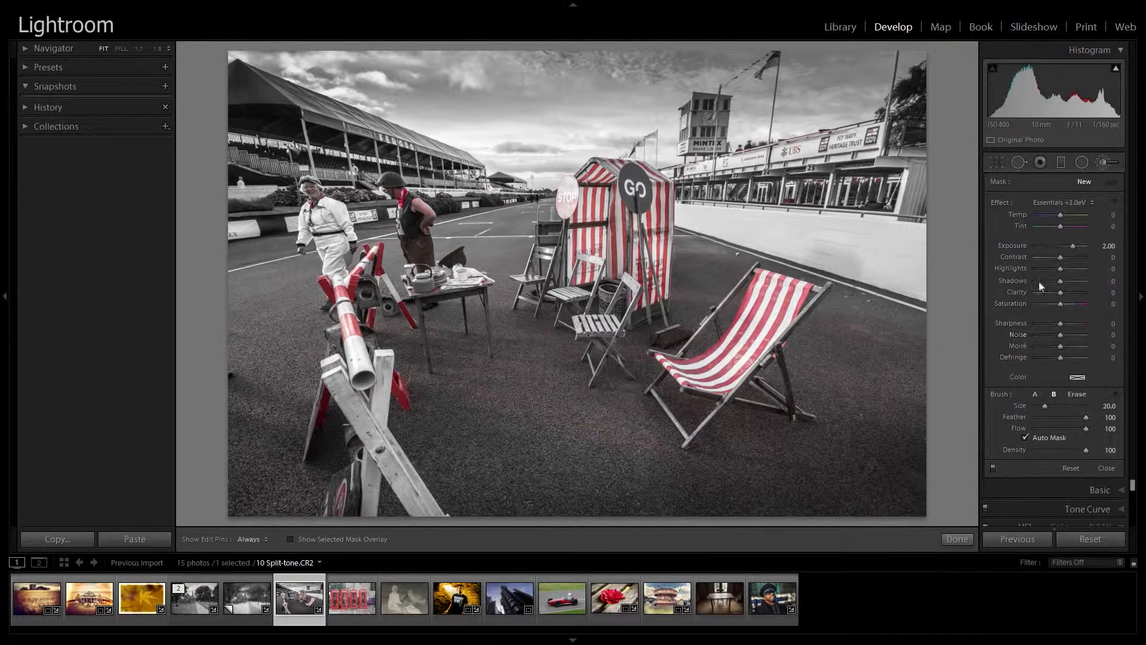
{"action": "double_click", "coordinate": [1000, 203]}
{"action": "left_click_drag", "start_coordinate": [1060, 303], "coordinate": [1033, 304]}
{"action": "left_click_drag", "start_coordinate": [1088, 417], "coordinate": [1047, 416]}
{"action": "left_click", "coordinate": [1025, 437]}
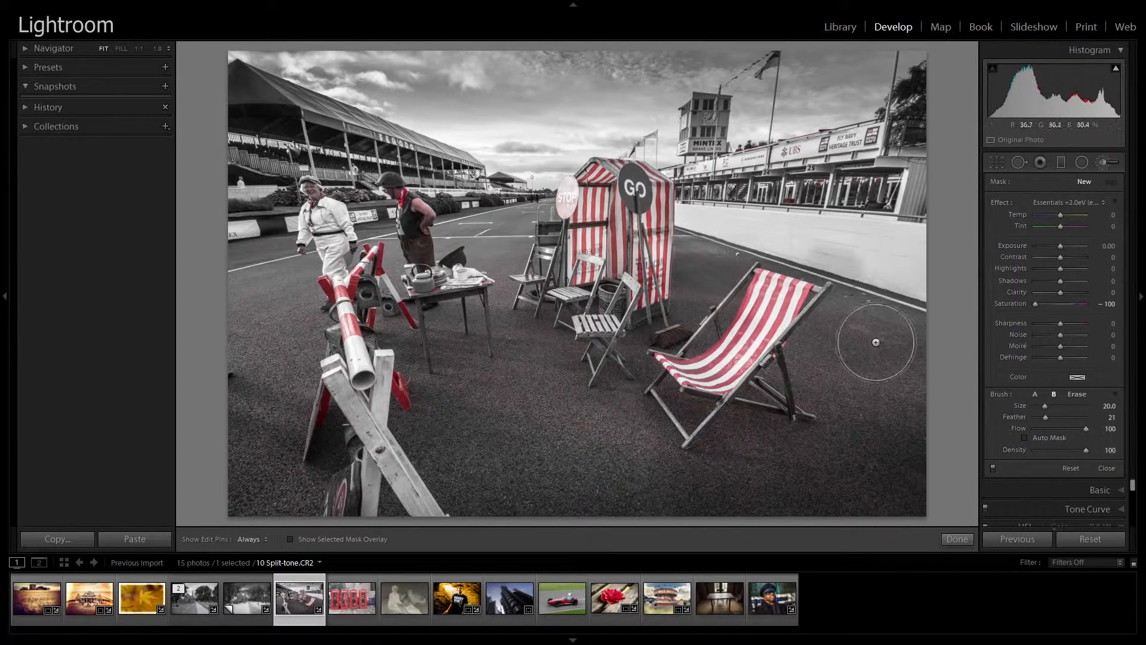
{"action": "left_click_drag", "start_coordinate": [1045, 405], "coordinate": [1048, 405]}
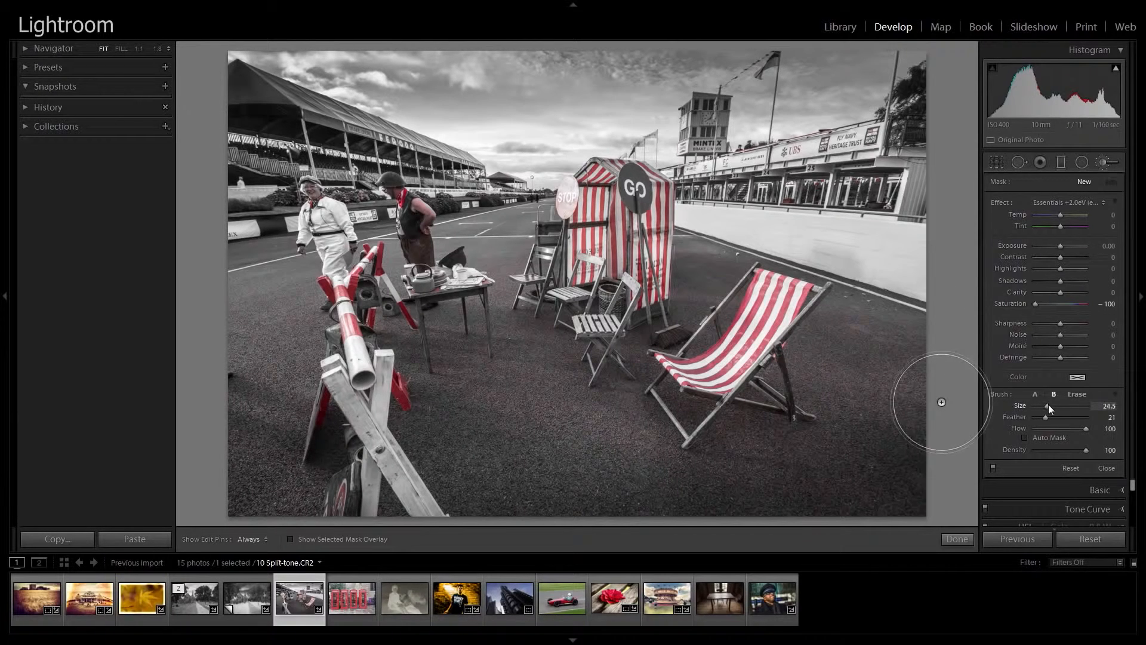
Step: Paint the desaturation over the open tarmac, the red-and-white barrier, the man in the helmet and the background buildings
{"action": "mouse_move", "coordinate": [862, 382]}
{"action": "left_mouse_down"}
{"action": "mouse_move", "coordinate": [881, 331]}
{"action": "mouse_move", "coordinate": [839, 376]}
{"action": "mouse_move", "coordinate": [855, 411]}
{"action": "mouse_move", "coordinate": [921, 443]}
{"action": "left_mouse_up"}
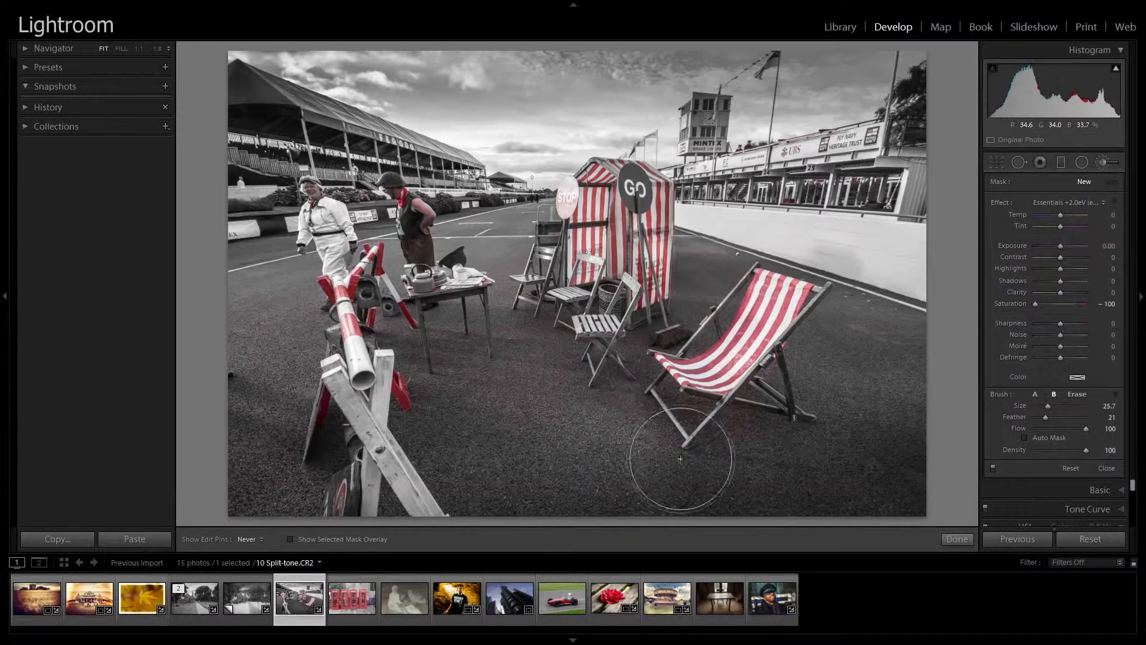
{"action": "mouse_move", "coordinate": [407, 366]}
{"action": "left_mouse_down"}
{"action": "mouse_move", "coordinate": [360, 316]}
{"action": "mouse_move", "coordinate": [346, 170]}
{"action": "mouse_move", "coordinate": [281, 102]}
{"action": "mouse_move", "coordinate": [394, 188]}
{"action": "left_mouse_up"}
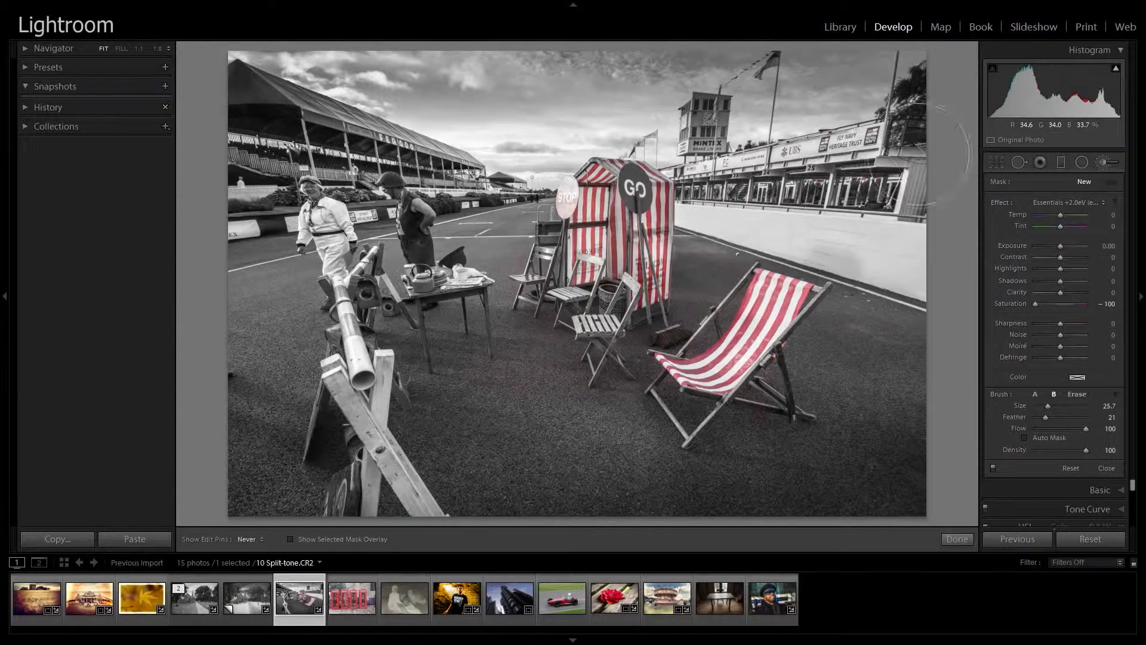
{"action": "left_click", "coordinate": [792, 120]}
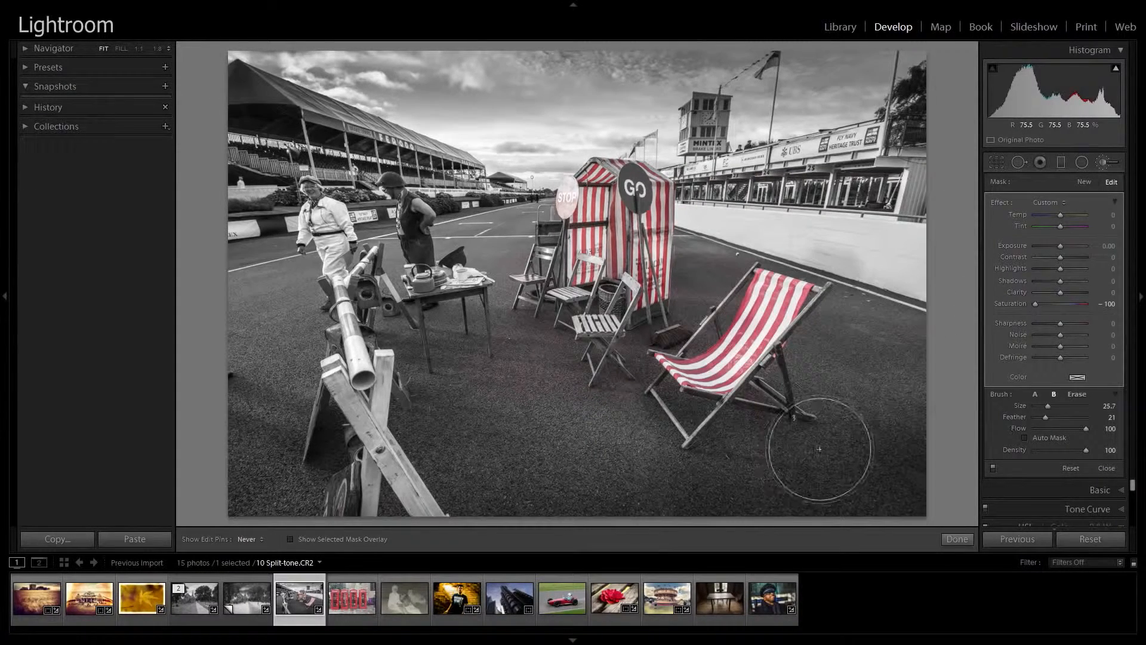
Step: Reduce the brush size to 14 and paint out the remaining colour on the tarmac between the striped hut and the deckchair
{"action": "left_click_drag", "start_coordinate": [727, 309], "coordinate": [711, 285]}
{"action": "scroll", "coordinate": [707, 284], "scroll_direction": "down", "scroll_amount": 3}
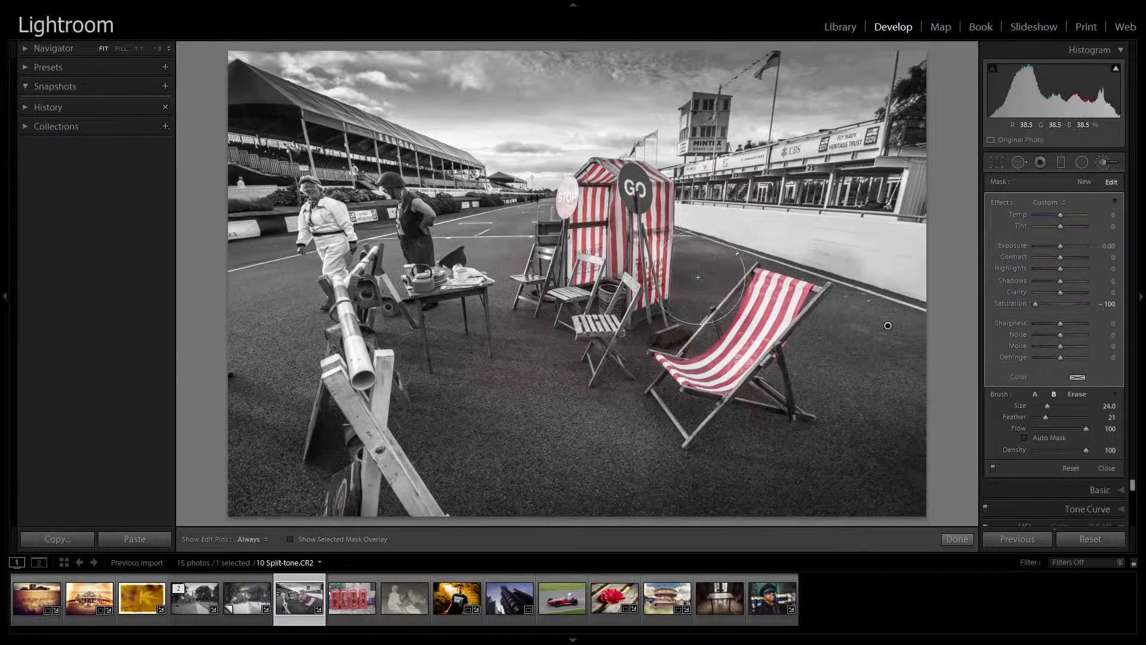
{"action": "scroll", "coordinate": [698, 287], "scroll_direction": "down", "scroll_amount": 2}
{"action": "scroll", "coordinate": [693, 297], "scroll_direction": "down", "scroll_amount": 1}
{"action": "key", "text": "h"}
{"action": "scroll", "coordinate": [724, 256], "scroll_direction": "up", "scroll_amount": 1}
{"action": "key", "text": "h"}
{"action": "scroll", "coordinate": [717, 251], "scroll_direction": "down", "scroll_amount": 4}
{"action": "key", "text": "h"}
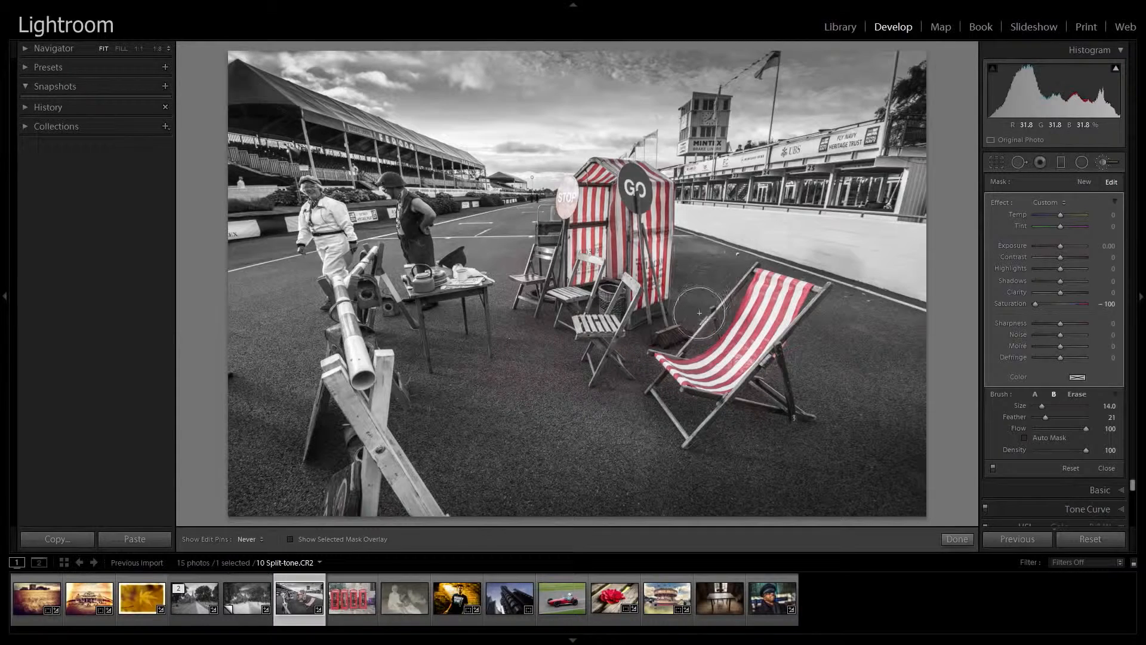
{"action": "key", "text": "h"}
{"action": "key", "text": "h"}
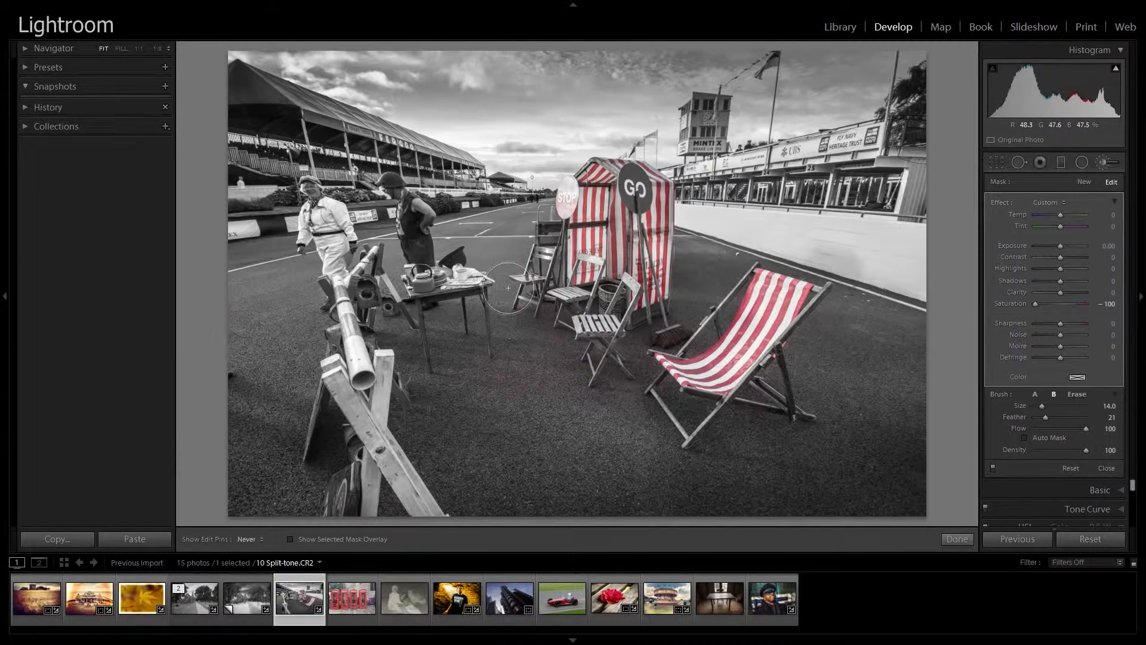